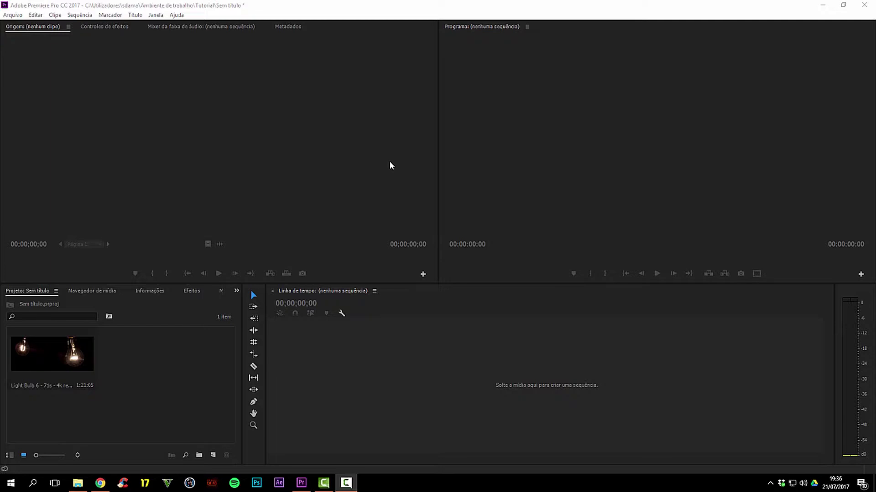
Look at the DSLR 1080p25 new-sequence preset, then cancel without creating a sequence
click(213, 455)
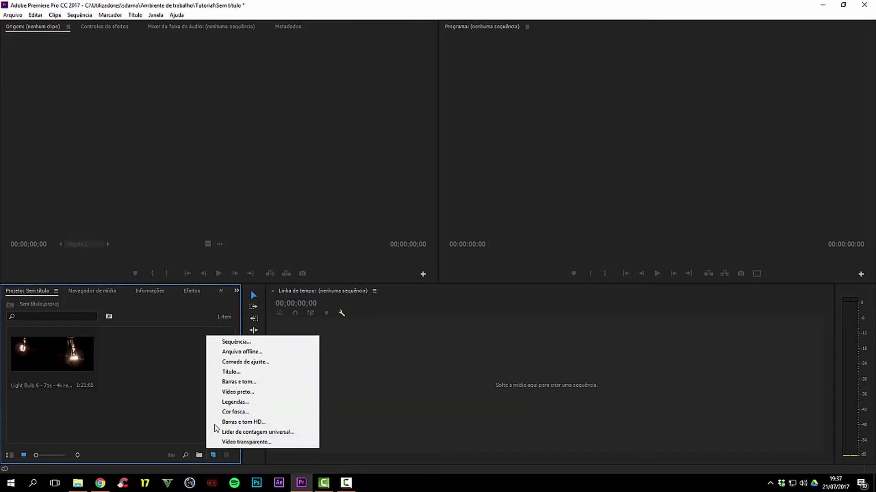
click(236, 343)
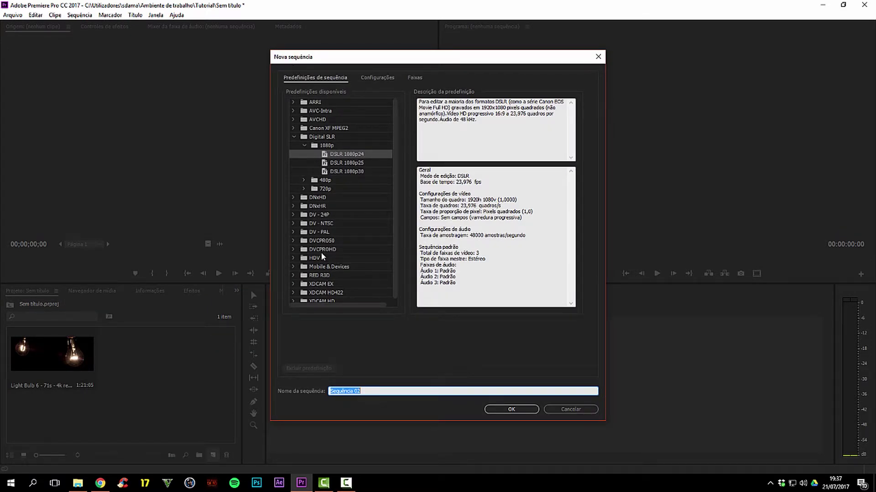
click(350, 165)
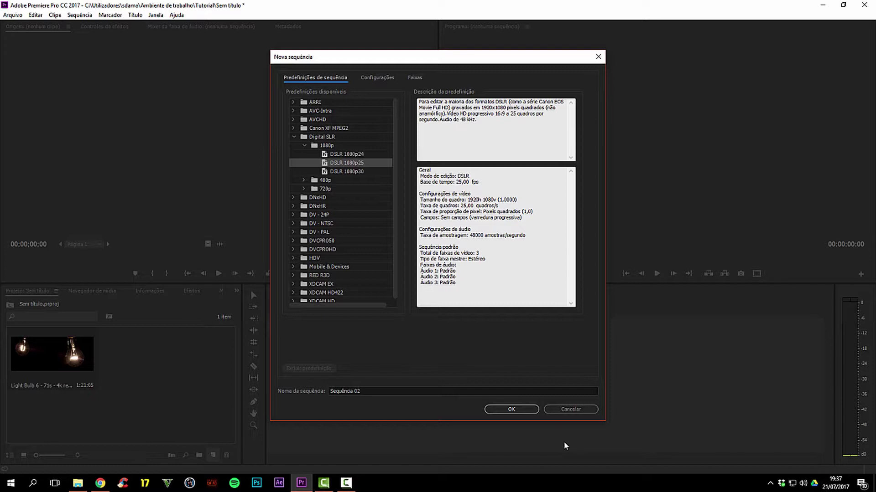
click(576, 409)
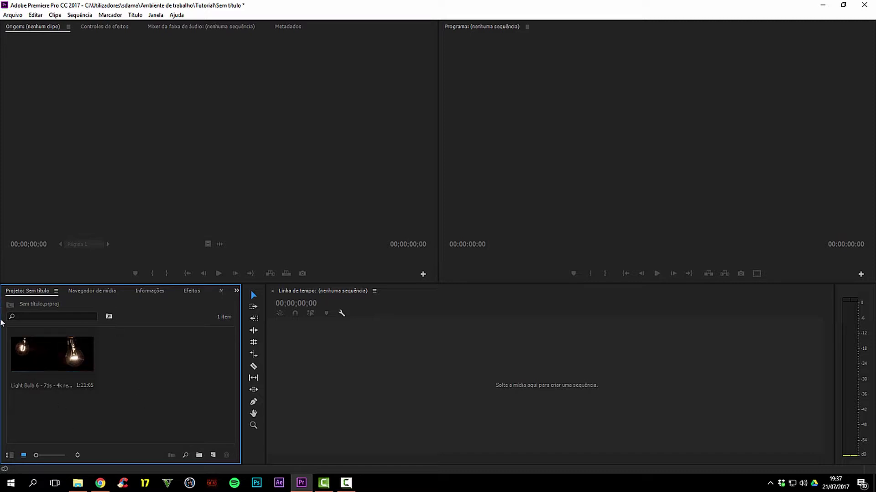
Load the Light Bulb 6 clip in the Source monitor and park it at 00:00:31:01
click(20, 354)
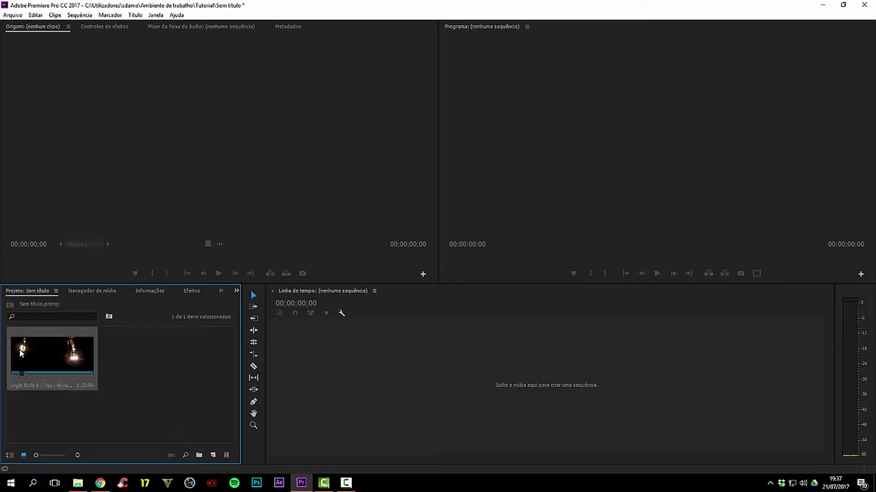
double_click(65, 356)
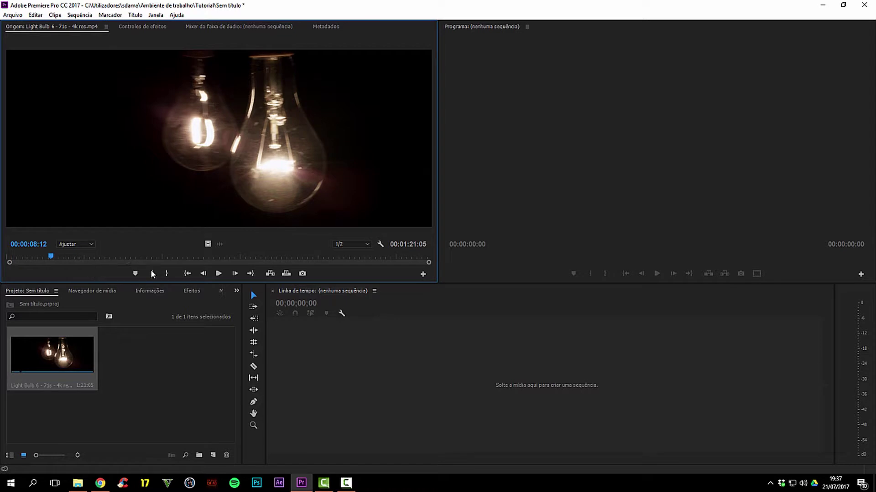
click(177, 257)
click(416, 256)
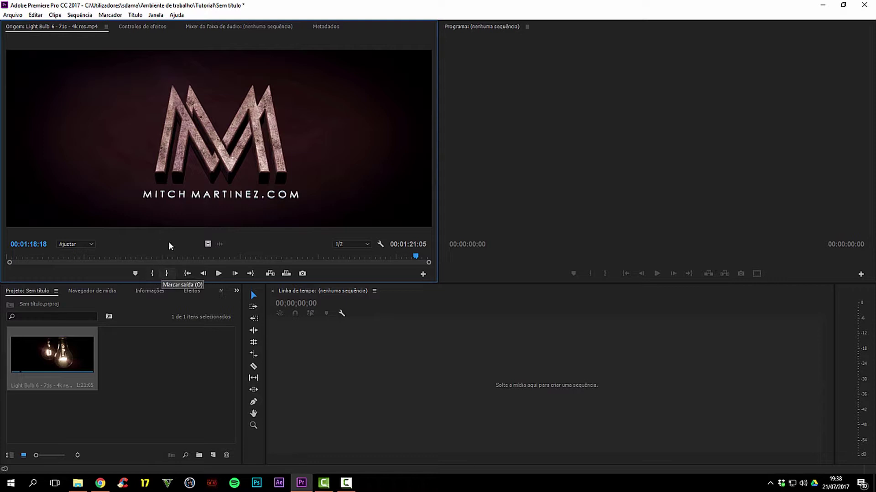
click(169, 255)
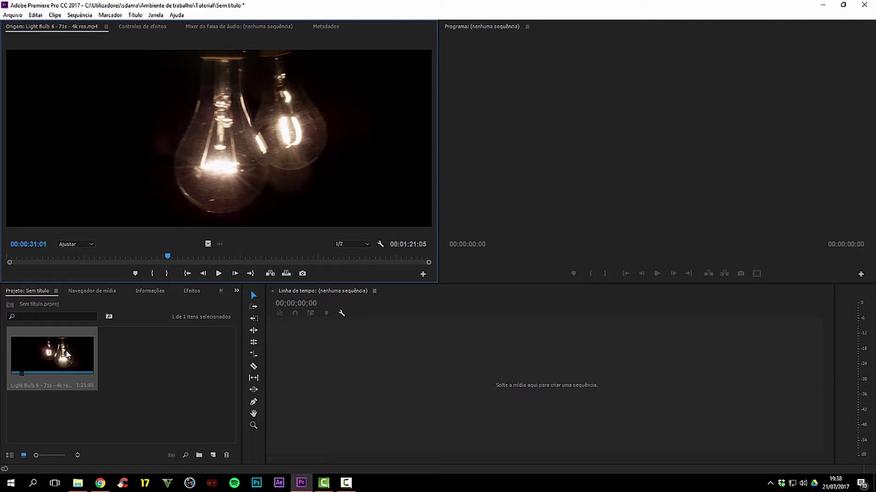
right_click(68, 355)
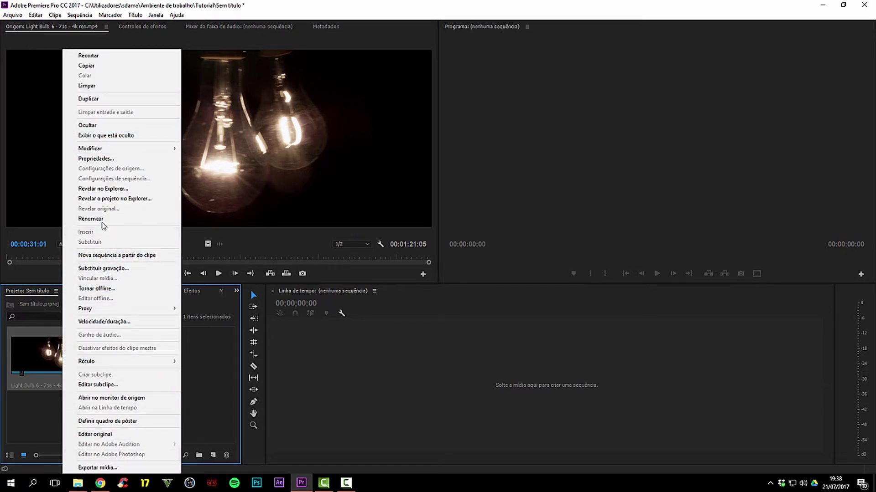
click(120, 159)
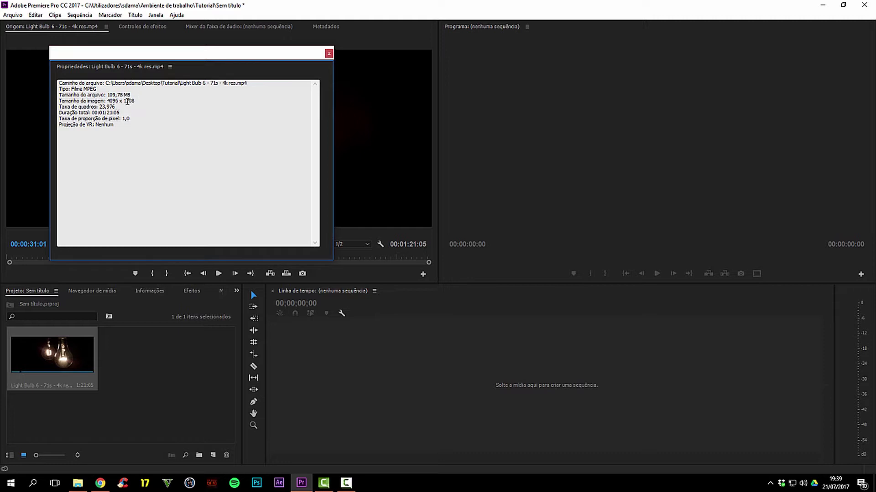
double_click(113, 101)
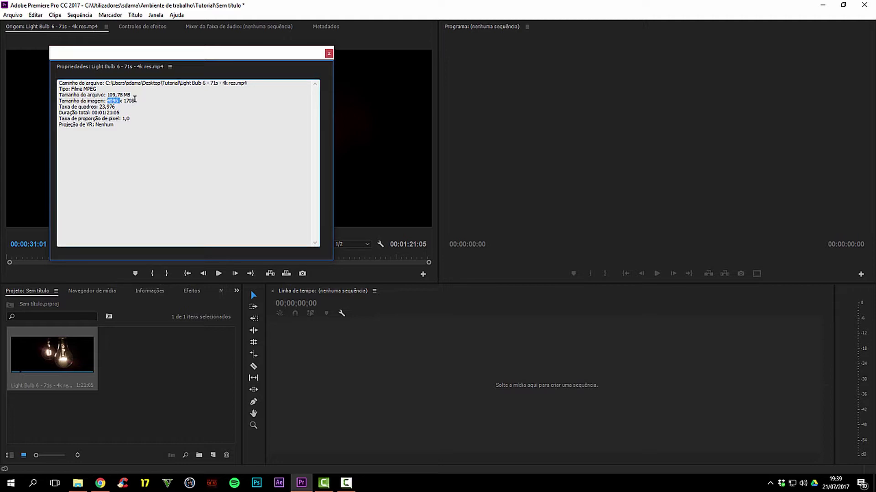
shift+click(134, 100)
click(328, 54)
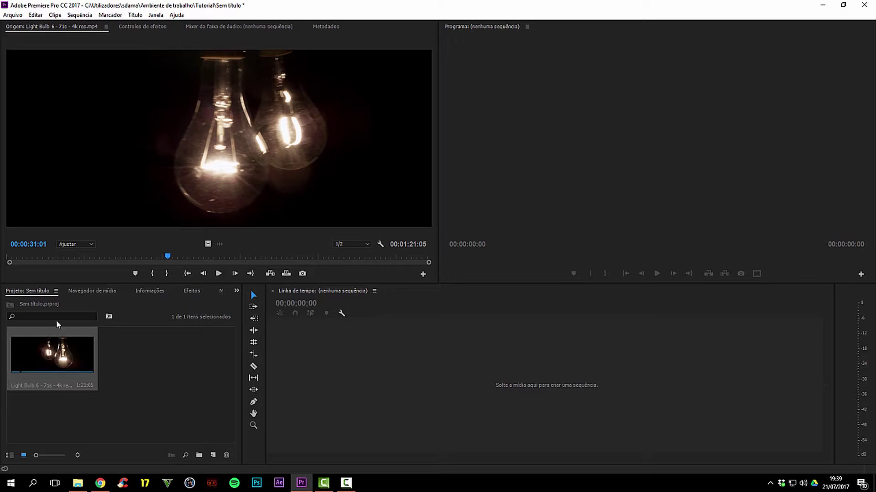
Create the 'Light Bulb 6 - 71s - 4k res' sequence from the clip and play it back to 00:00:53:02
right_click(36, 359)
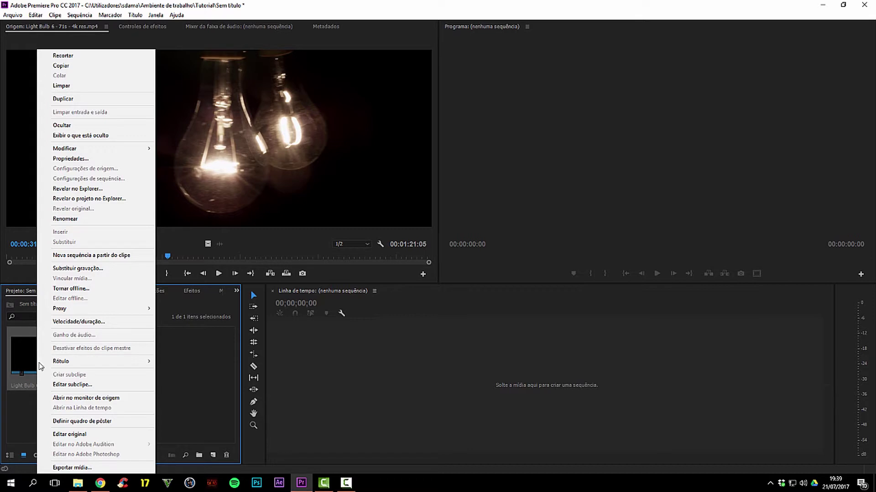
click(72, 256)
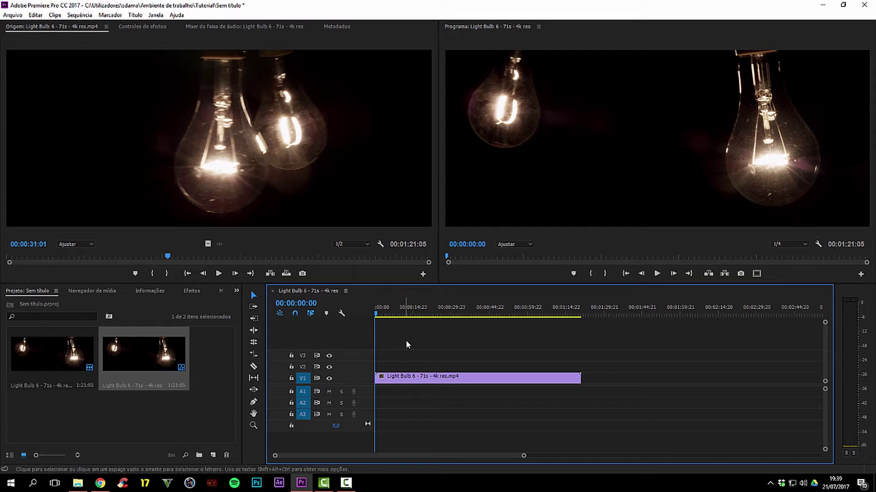
click(427, 310)
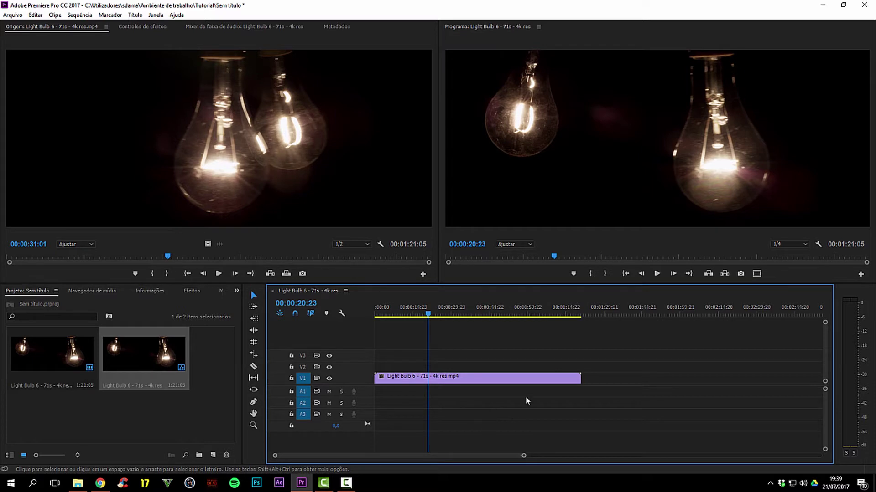
drag(466, 312, 498, 314)
click(651, 274)
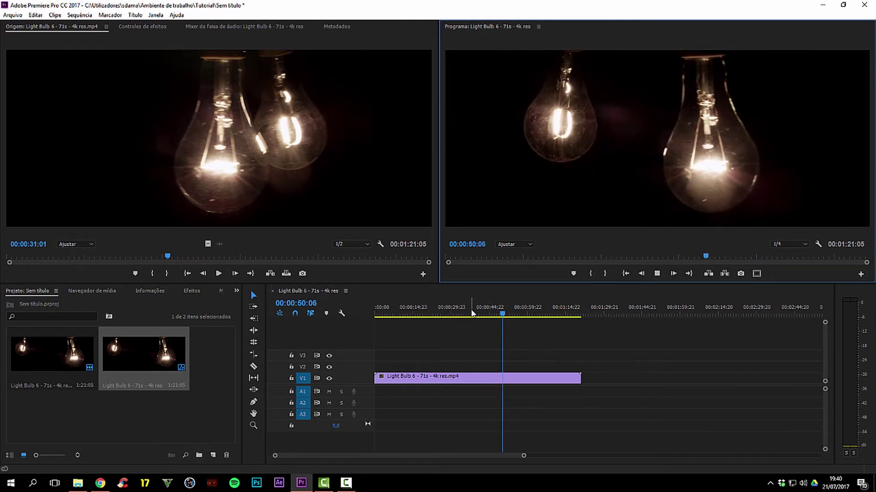
click(657, 274)
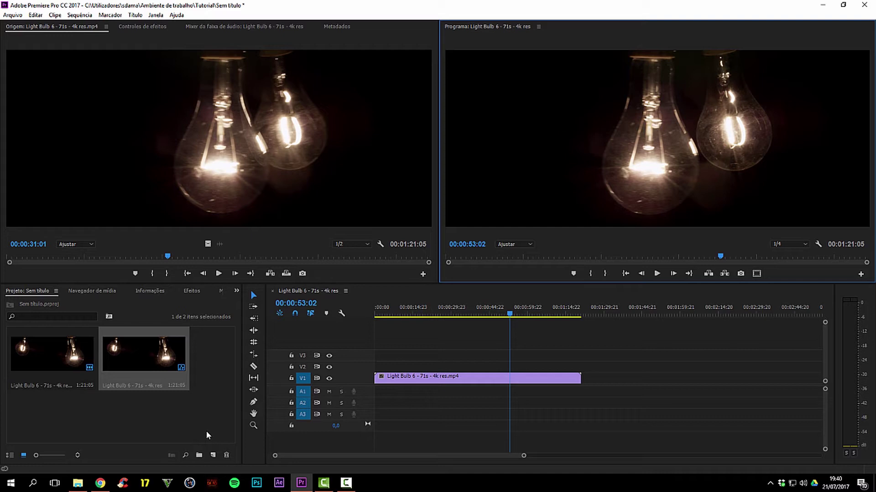
click(213, 455)
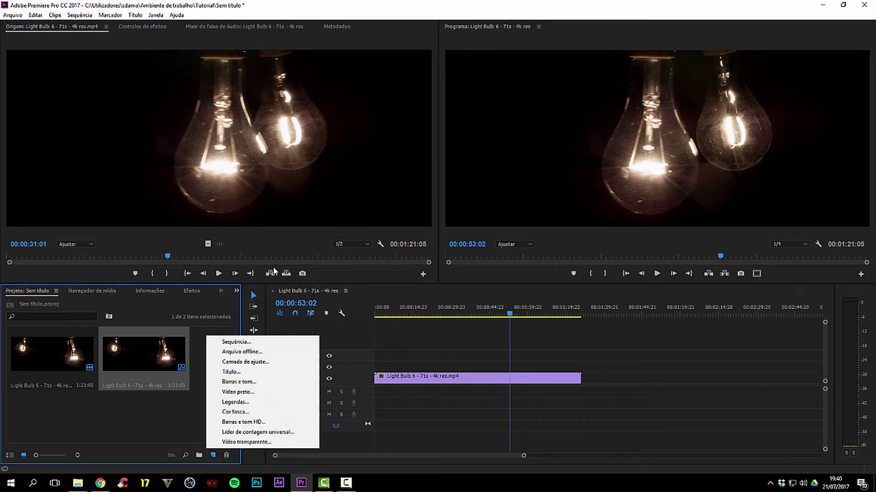
Create a new sequence, Sequência 03, from the DSLR 1080p25 preset
click(236, 342)
click(346, 182)
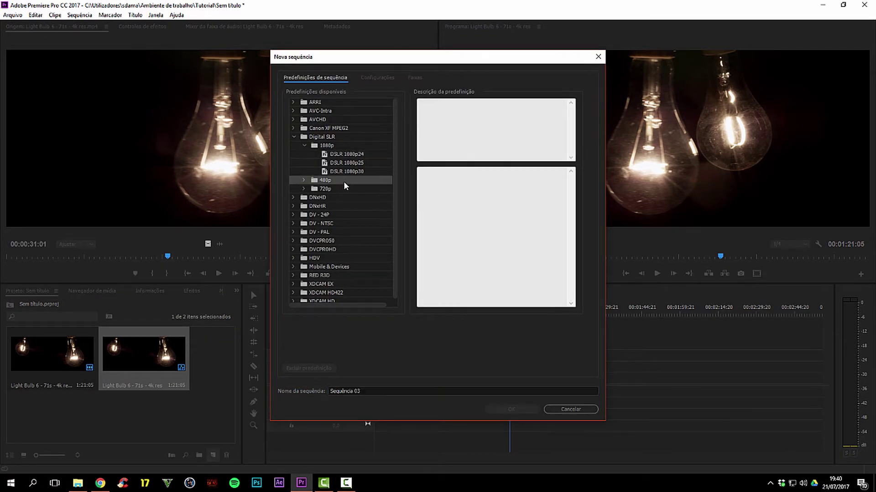
click(348, 163)
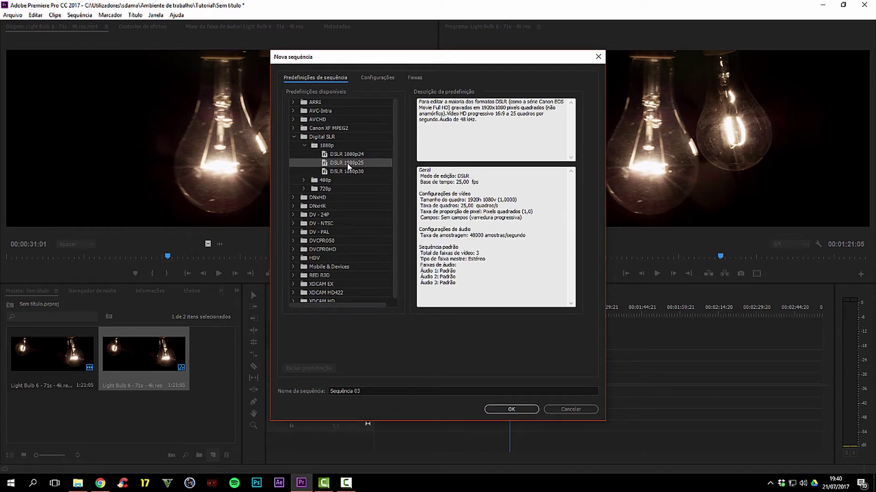
double_click(348, 163)
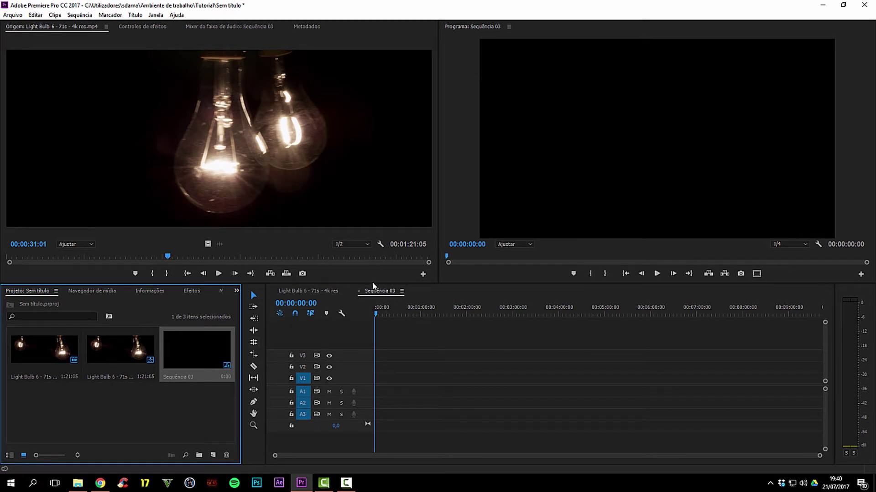
Drag the Light Bulb clip onto V1 of Sequência 03, triggering the clip-mismatch warning
click(34, 345)
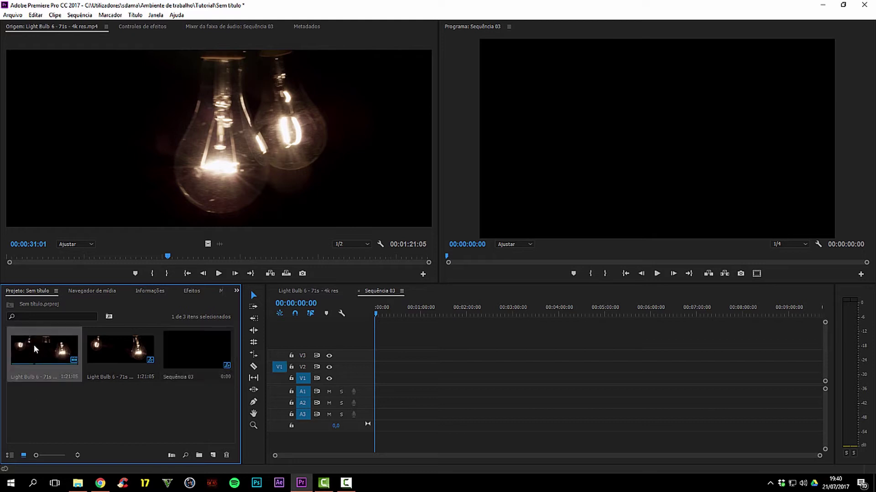
drag(108, 431, 380, 377)
drag(444, 203, 362, 208)
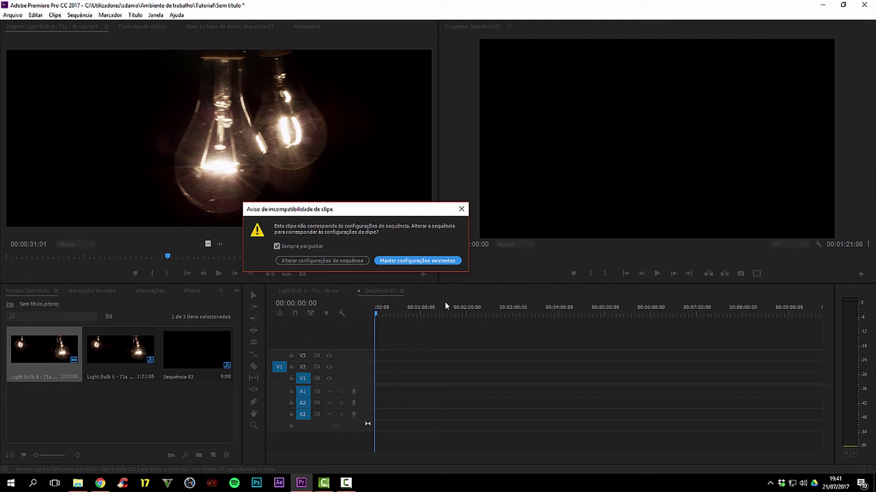
Change Sequência 03's settings to match the light-bulb clip, then scrub near its start
click(341, 261)
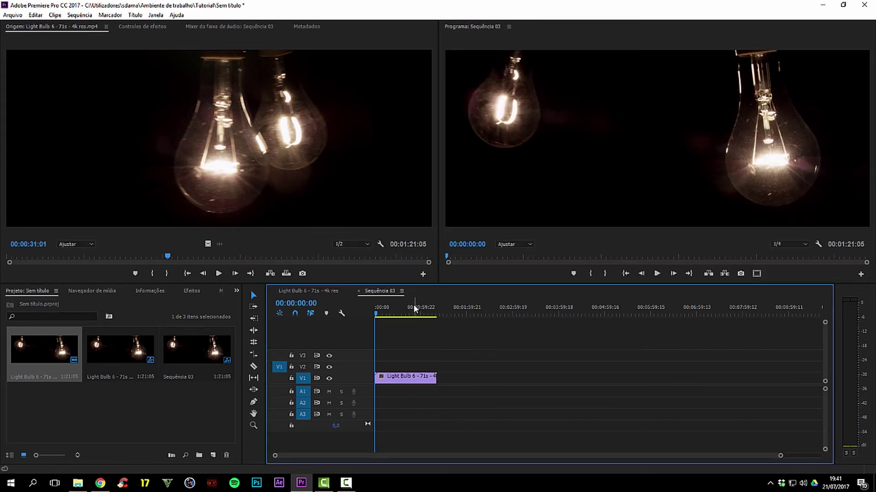
drag(405, 315, 424, 315)
click(380, 318)
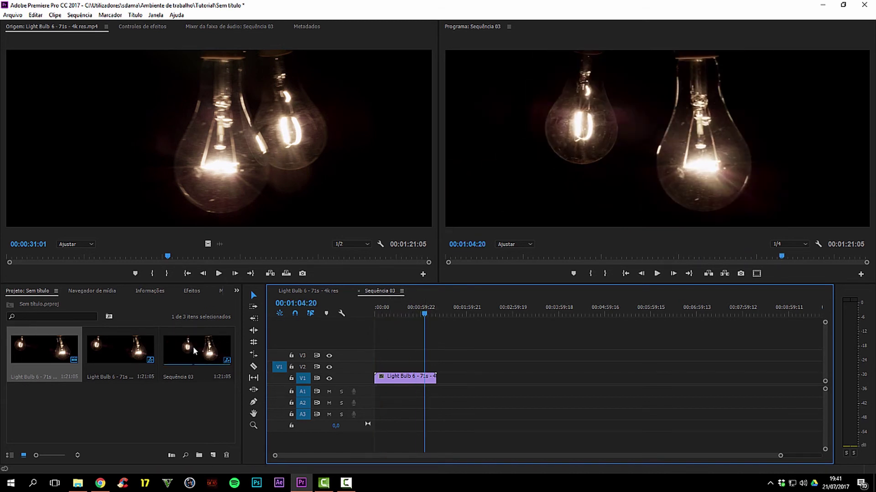
Check Sequência 03's properties: 4096 x 1708, 23,976 fps, 48000 Hz stereo
right_click(194, 350)
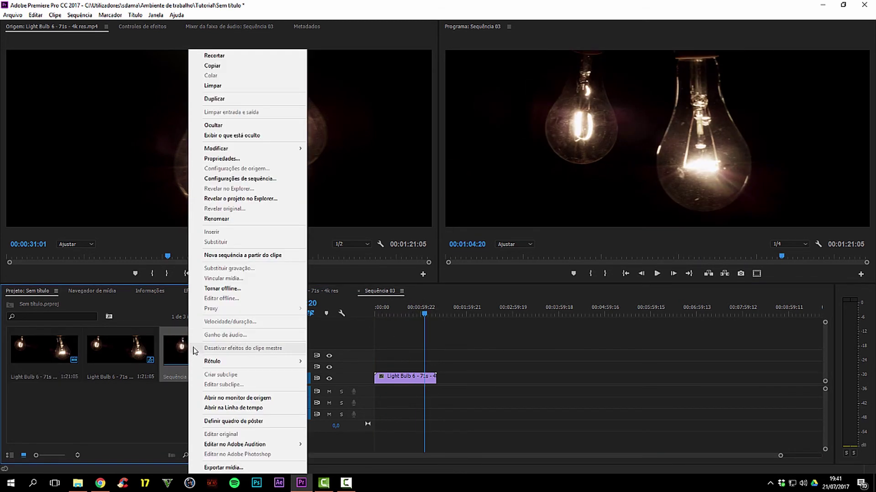
click(245, 158)
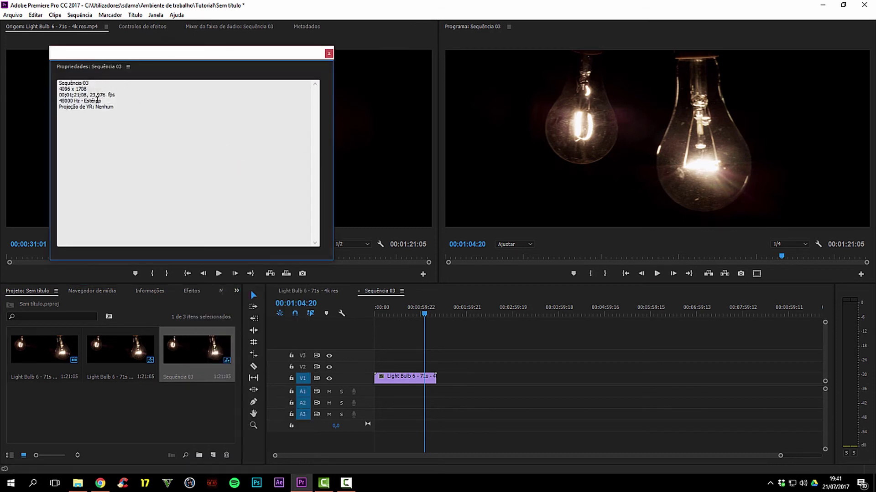
triple_click(95, 89)
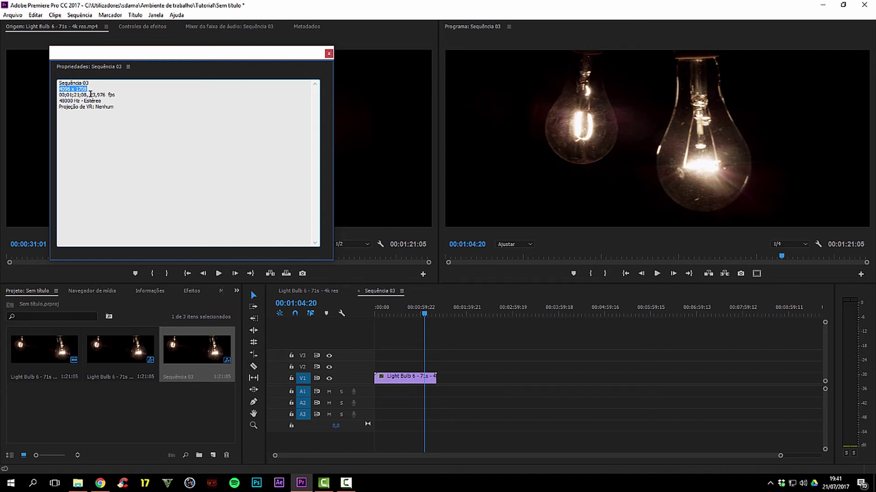
drag(91, 94, 121, 96)
click(150, 94)
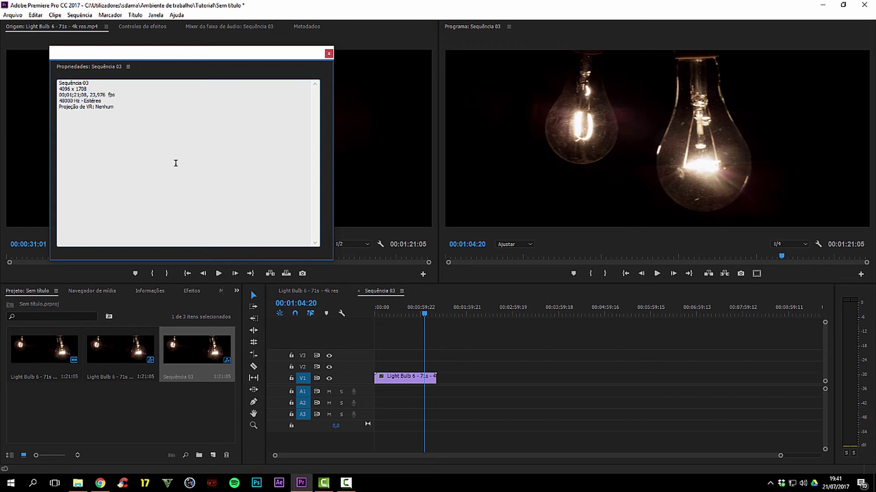